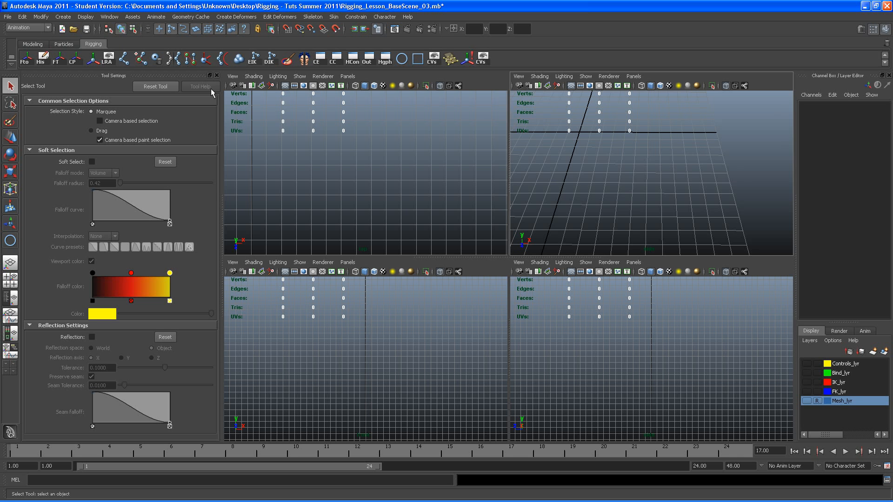
Draw a straight horizontal chain of four joints in the top view, starting at about X 0.38, Z 5.83
{"action": "left_click", "coordinate": [124, 58]}
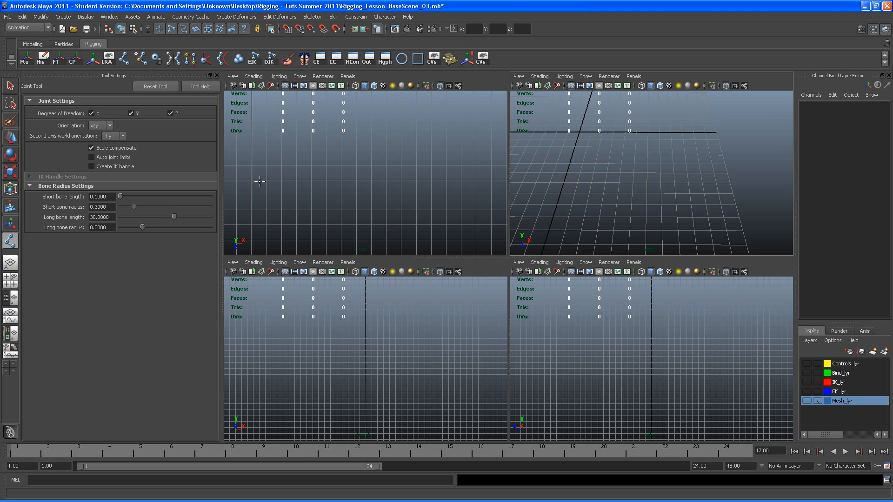
{"action": "left_click", "coordinate": [257, 177]}
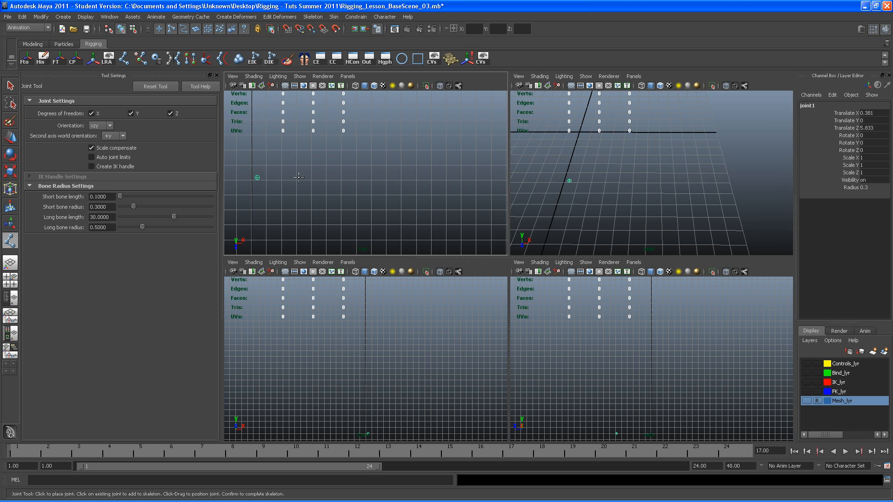
{"action": "left_click", "coordinate": [330, 177]}
{"action": "left_click", "coordinate": [406, 178]}
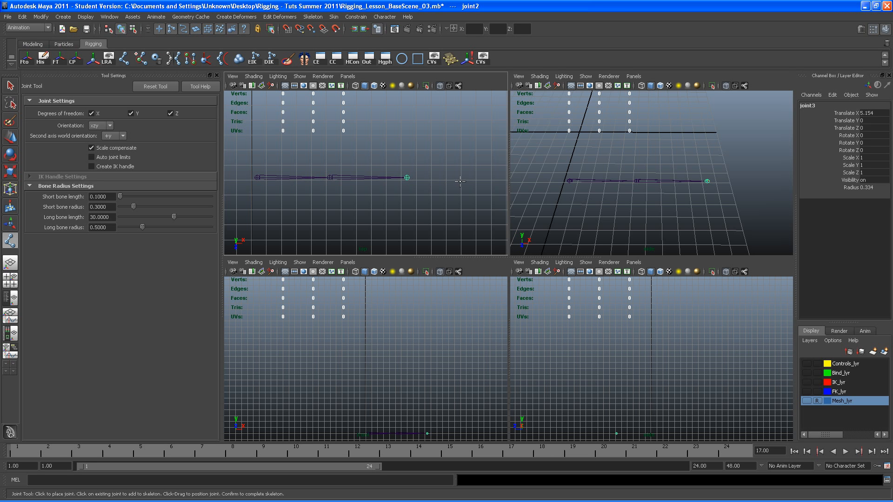
{"action": "left_click", "coordinate": [463, 178]}
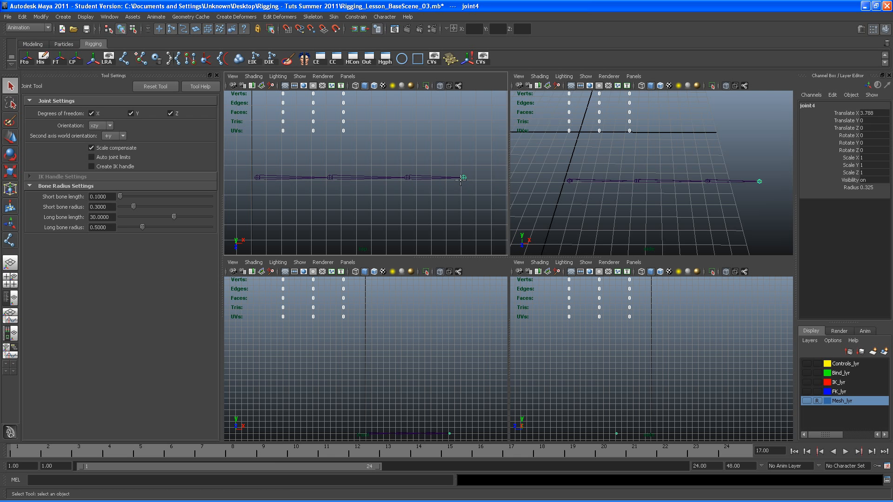
{"action": "key", "text": "q"}
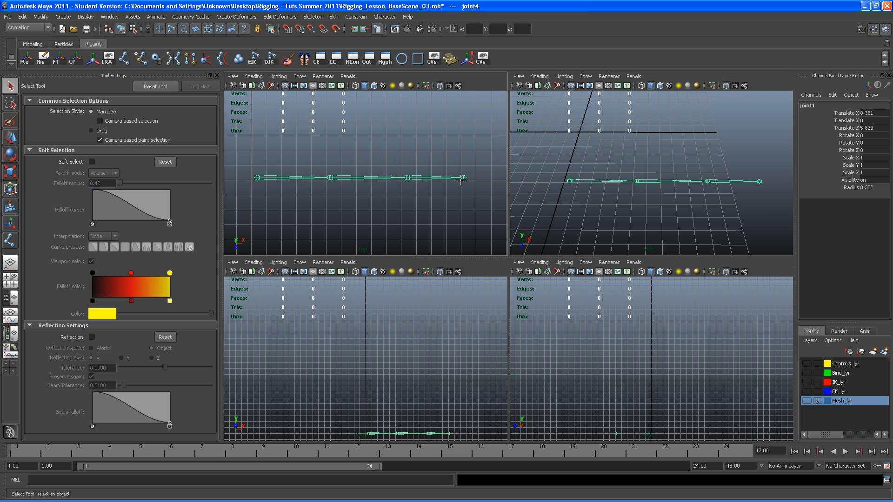
Draw a NURBS control circle in the top view, above the first half of the joint chain
{"action": "left_click", "coordinate": [400, 61]}
{"action": "middle_click_drag", "start_coordinate": [326, 116], "coordinate": [319, 140], "text": "alt"}
{"action": "left_click_drag", "start_coordinate": [292, 135], "coordinate": [308, 144]}
{"action": "key", "text": "q"}
Freeze the circle's transformations and delete its construction history
{"action": "left_click", "coordinate": [54, 62]}
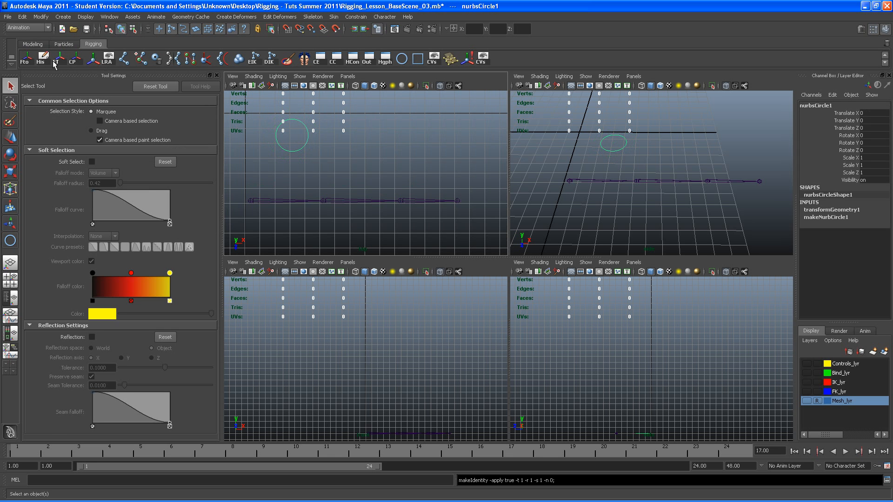
{"action": "left_click", "coordinate": [40, 59]}
{"action": "middle_click_drag", "start_coordinate": [288, 157], "coordinate": [331, 152], "text": "alt"}
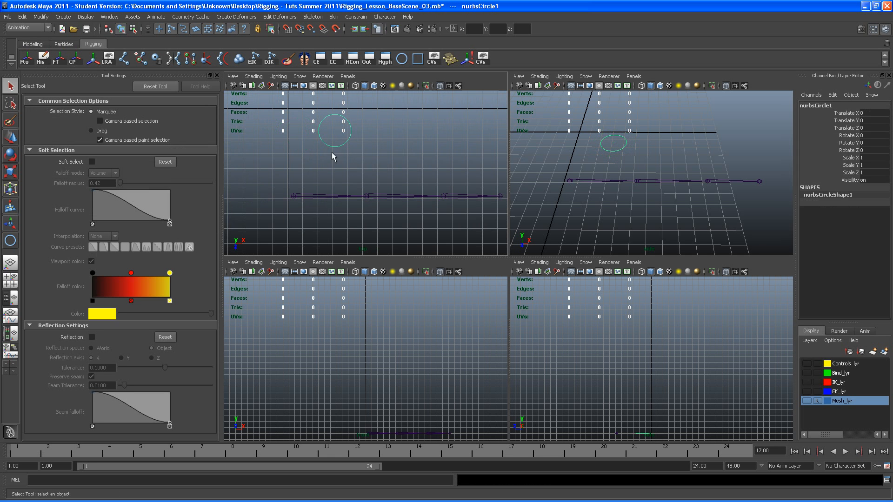
Examine the circle and the chain's first three joints in the perspective view by selecting them, then clear the selection
{"action": "left_click_drag", "start_coordinate": [615, 188], "coordinate": [610, 161], "text": "alt"}
{"action": "left_click", "coordinate": [635, 178]}
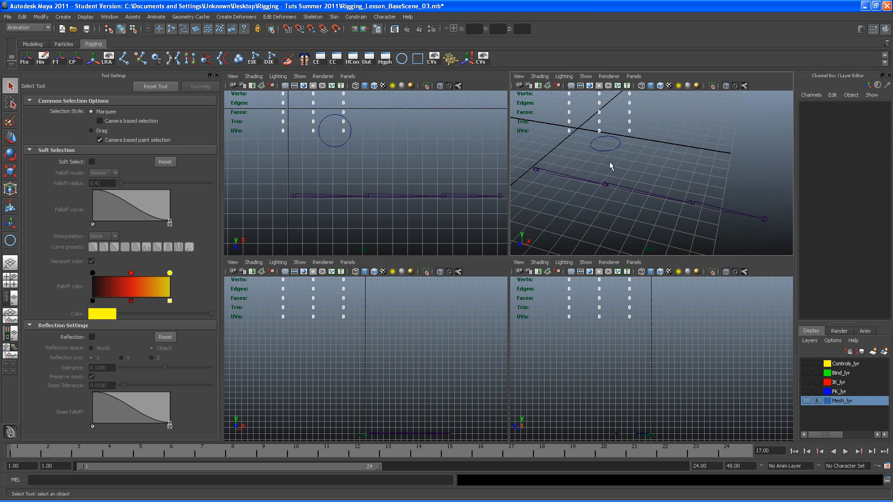
{"action": "left_click", "coordinate": [606, 151]}
{"action": "left_click", "coordinate": [573, 178]}
{"action": "left_click", "coordinate": [688, 199]}
{"action": "left_click", "coordinate": [692, 202]}
{"action": "left_click_drag", "start_coordinate": [627, 197], "coordinate": [610, 191], "text": "alt"}
{"action": "left_click", "coordinate": [609, 190]}
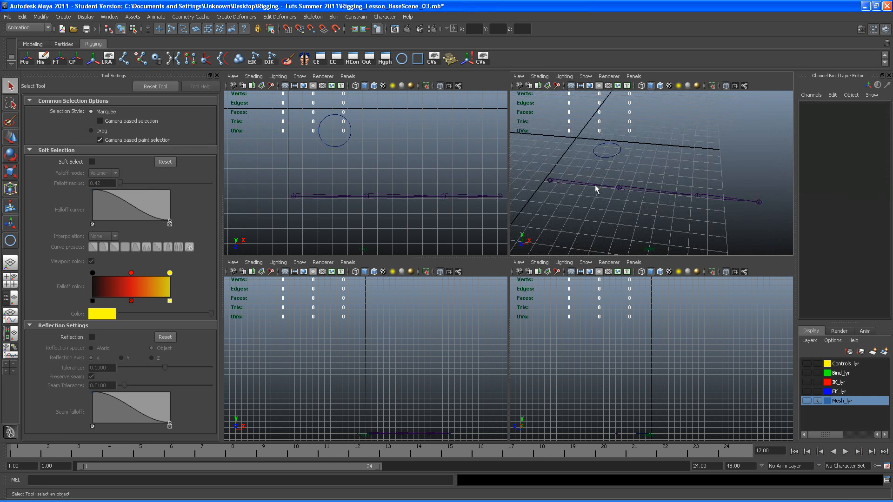
{"action": "left_click", "coordinate": [595, 185]}
{"action": "left_click", "coordinate": [643, 190], "text": "shift"}
{"action": "left_click", "coordinate": [717, 201], "text": "shift"}
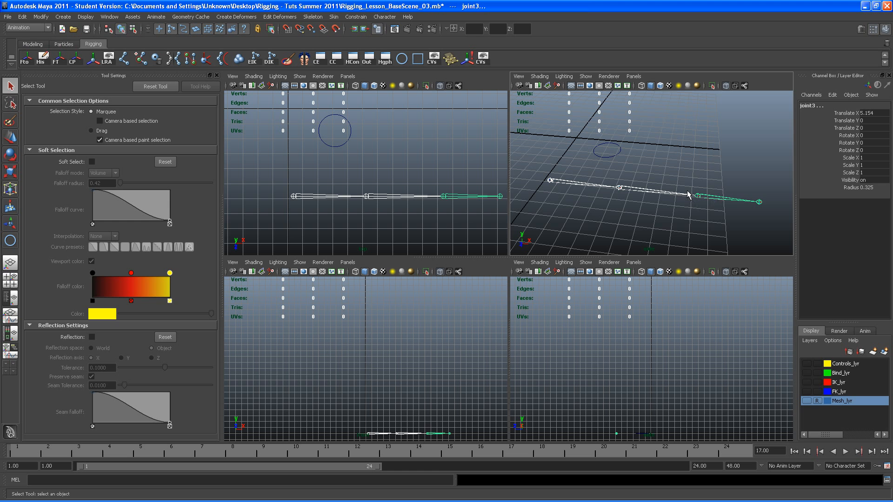
{"action": "left_click", "coordinate": [651, 174]}
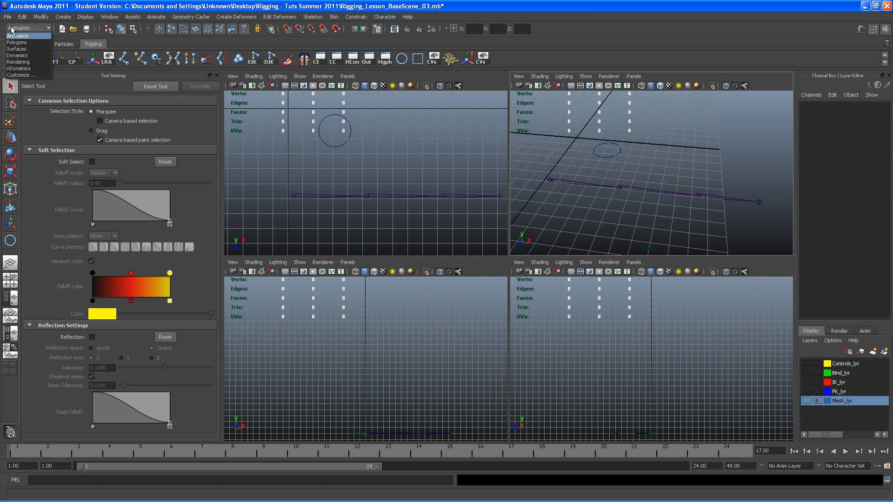
Open the Set Driven Key editor and load the circle as the driver
{"action": "left_click", "coordinate": [163, 18]}
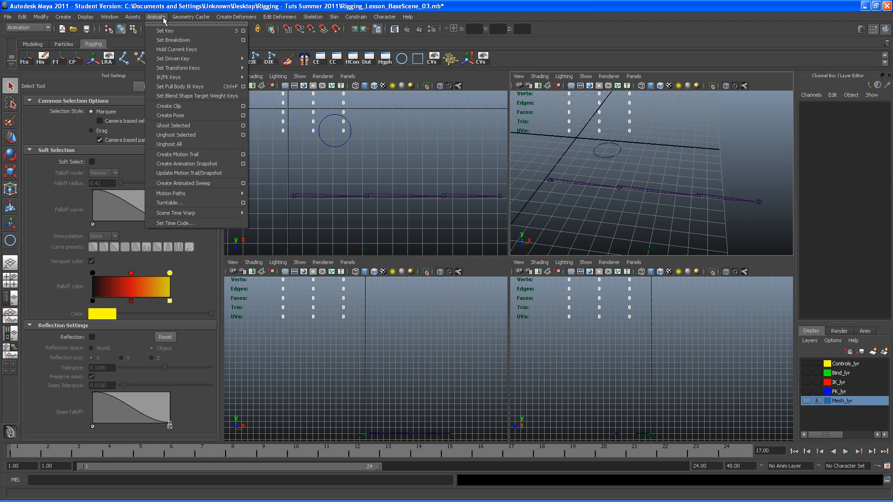
{"action": "mouse_move", "coordinate": [201, 60]}
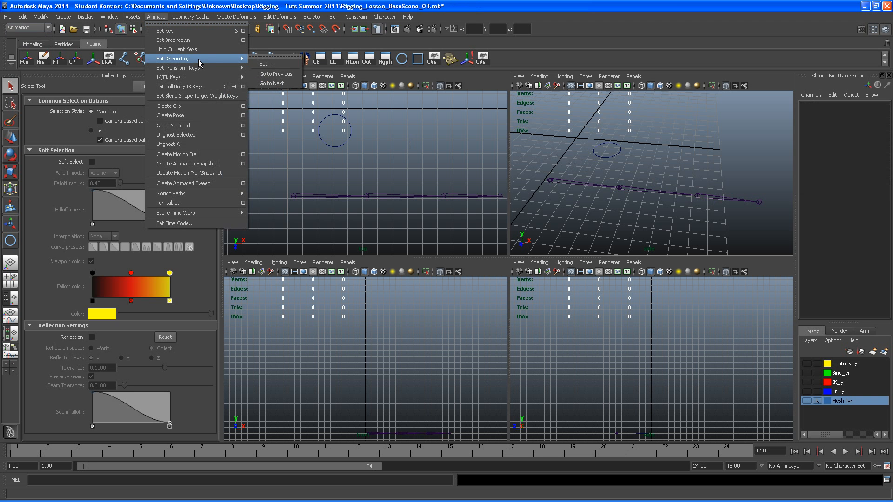
{"action": "left_click", "coordinate": [262, 64]}
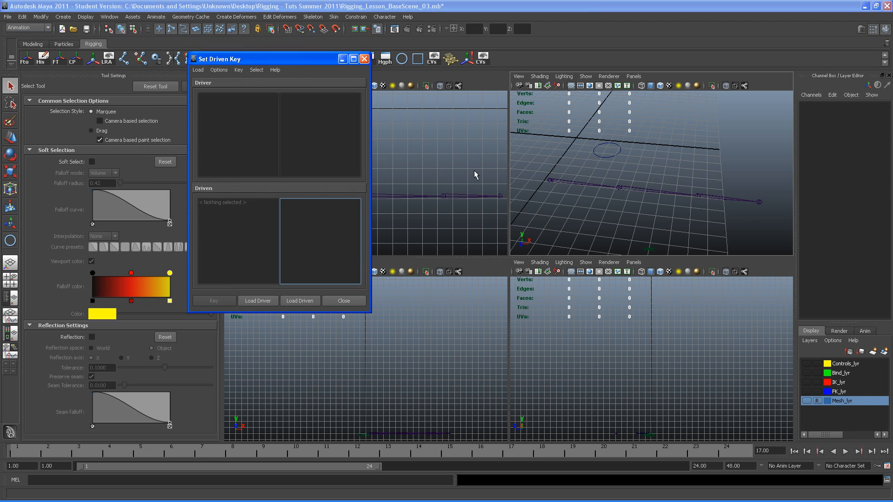
{"action": "left_click_drag", "start_coordinate": [265, 59], "coordinate": [304, 59]}
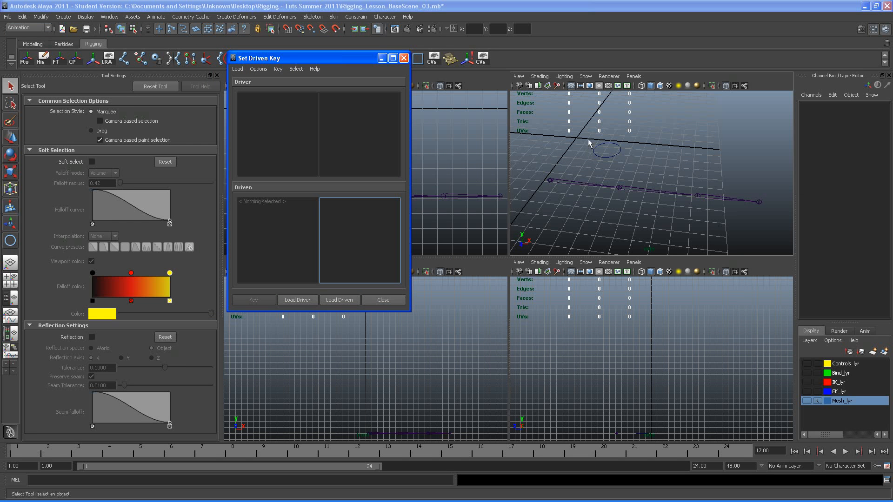
{"action": "left_click", "coordinate": [598, 149]}
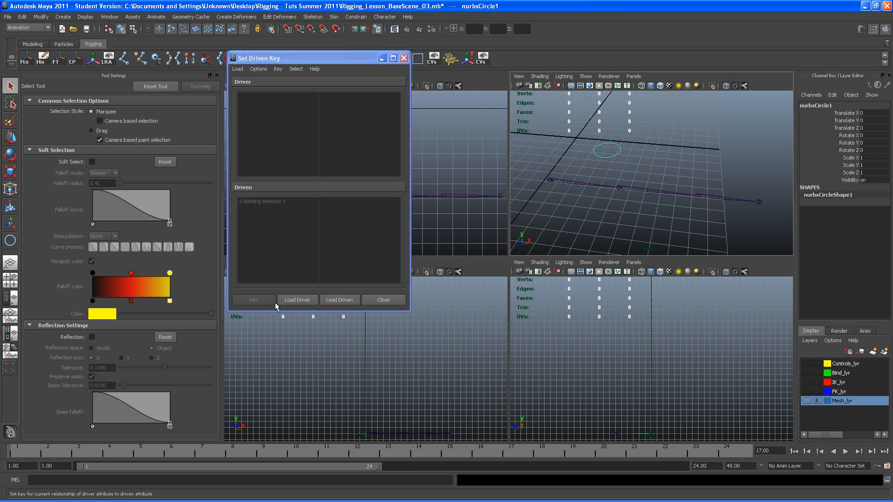
{"action": "left_click", "coordinate": [294, 301]}
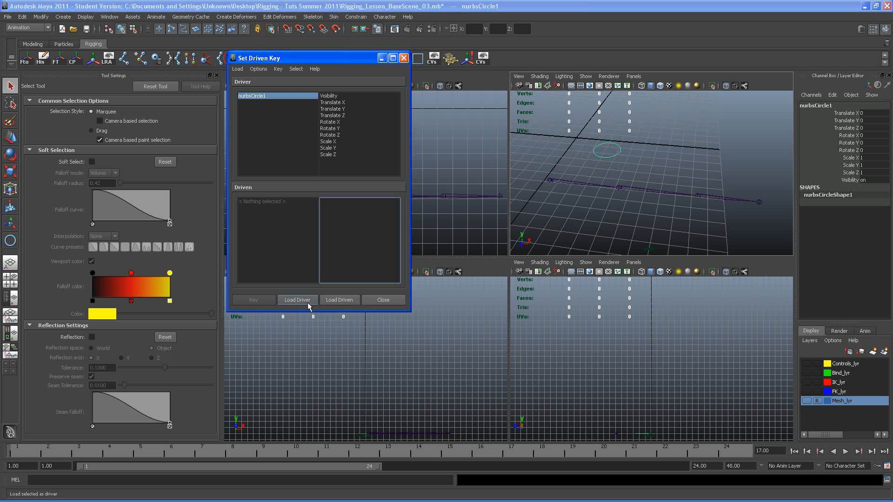
Load joint1, joint2 and joint3 as driven objects and highlight all three in the Set Driven Key editor
{"action": "left_click", "coordinate": [569, 181]}
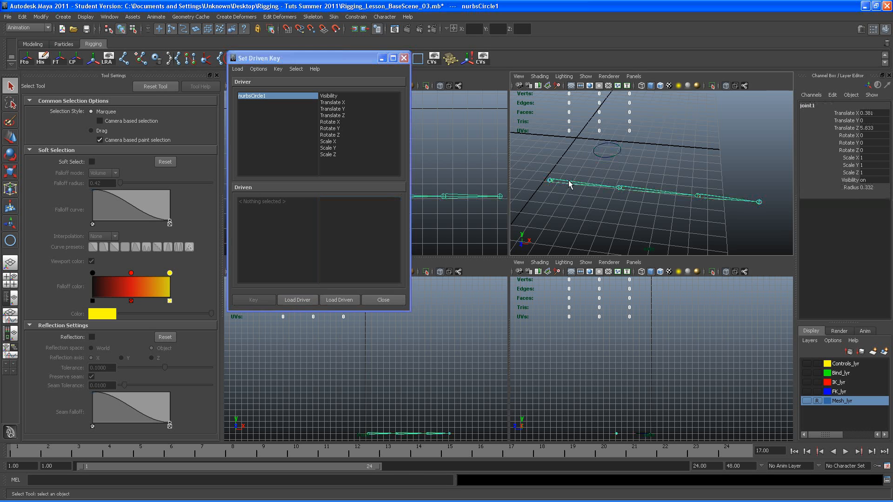
{"action": "left_click", "coordinate": [653, 189], "text": "shift"}
{"action": "left_click", "coordinate": [711, 198], "text": "shift"}
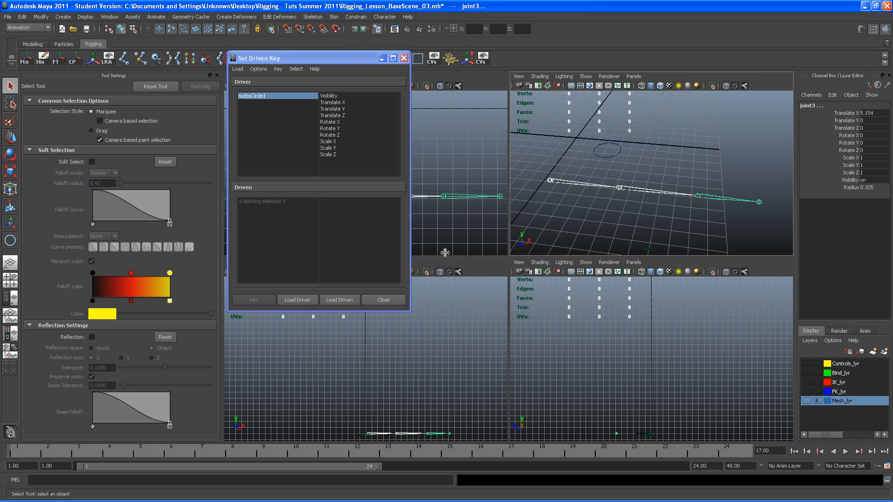
{"action": "left_click", "coordinate": [335, 300]}
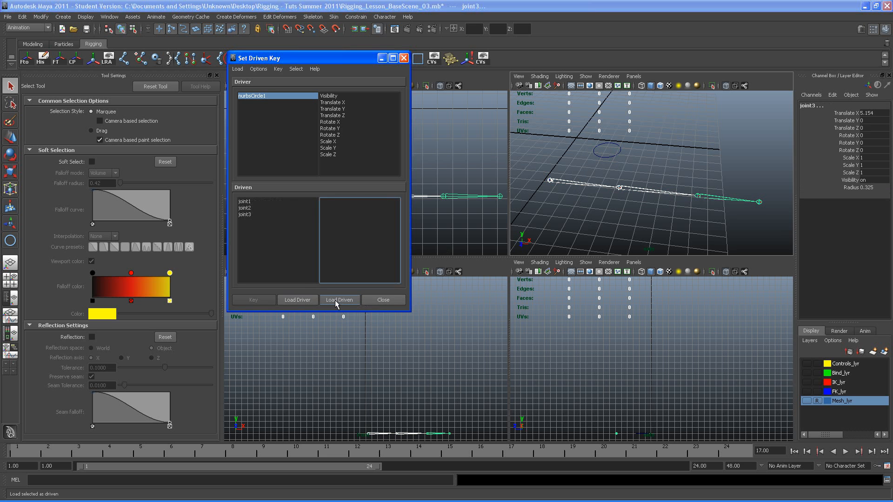
{"action": "left_click", "coordinate": [245, 202]}
{"action": "left_click", "coordinate": [248, 215], "text": "shift"}
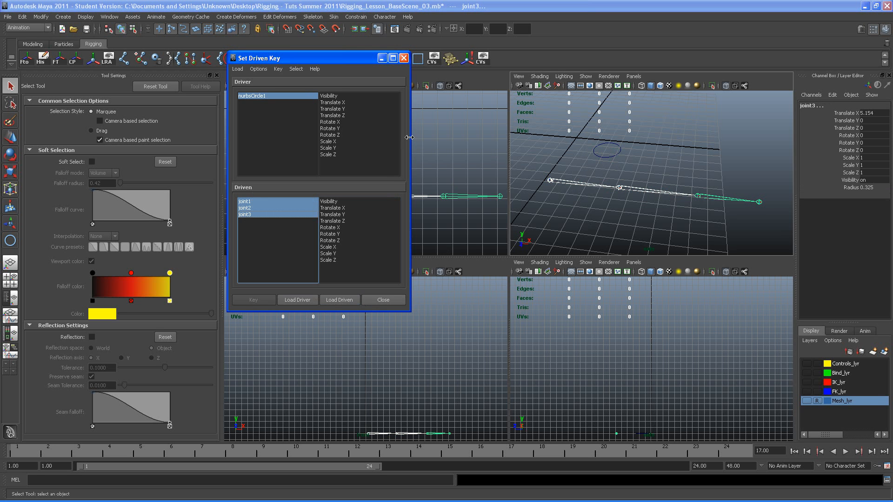
{"action": "left_click_drag", "start_coordinate": [339, 55], "coordinate": [338, 93]}
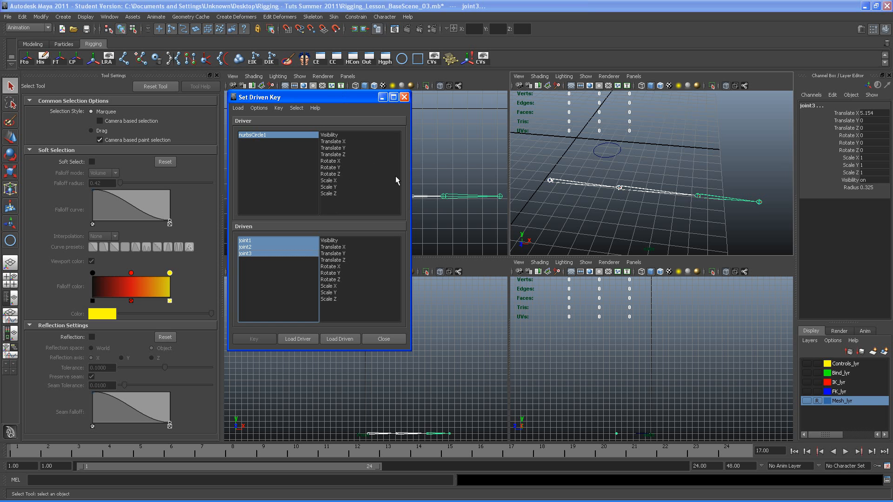
Return the timeline's current time to frame 1
{"action": "left_click", "coordinate": [51, 451]}
{"action": "key", "text": "alt+v"}
{"action": "left_click_drag", "start_coordinate": [60, 459], "coordinate": [28, 459]}
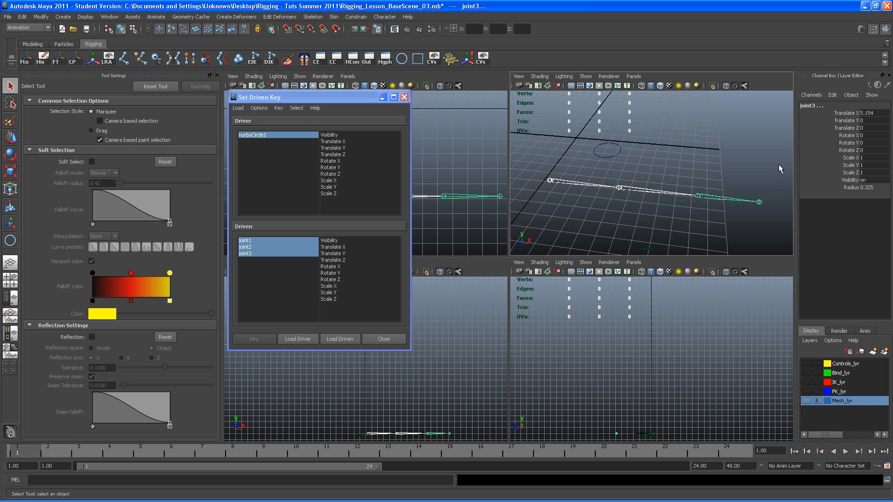
Try rotating the three selected joints together about Z, and undo the rotation
{"action": "left_click", "coordinate": [851, 150]}
{"action": "middle_click_drag", "start_coordinate": [642, 170], "coordinate": [640, 168]}
{"action": "key", "text": "ctrl+z"}
{"action": "key", "text": "ctrl+z"}
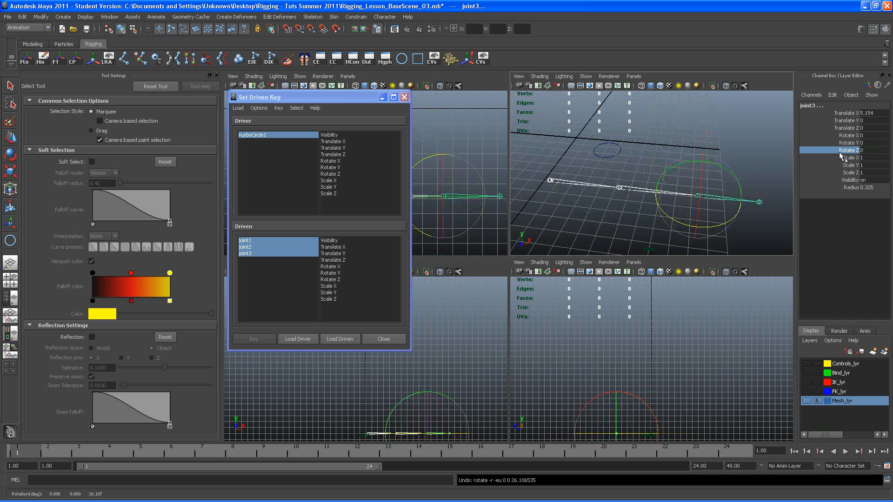
{"action": "left_click", "coordinate": [862, 151]}
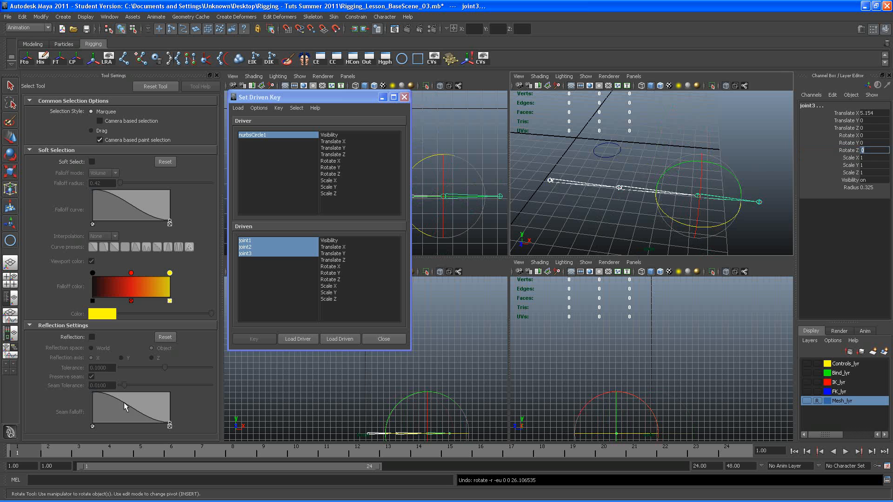
Select the control circle and set its Rotate Z back to 0
{"action": "left_click_drag", "start_coordinate": [600, 140], "coordinate": [636, 173]}
{"action": "left_click", "coordinate": [869, 152]}
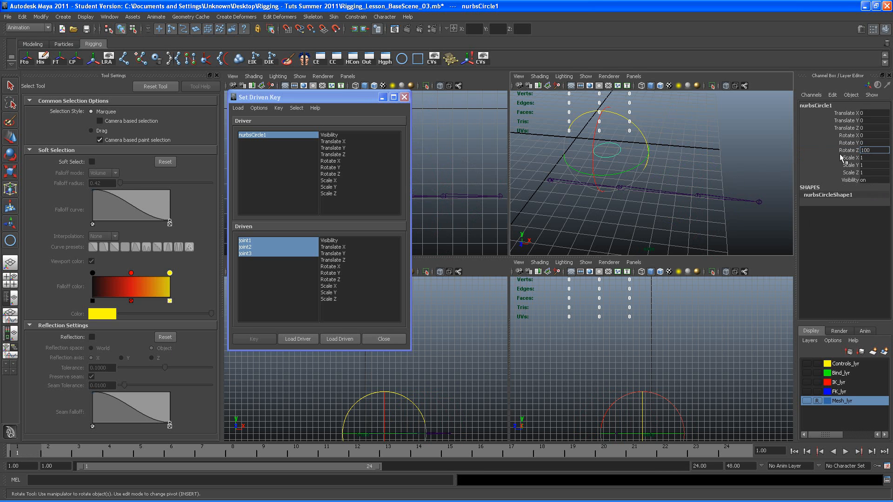
{"action": "left_click_drag", "start_coordinate": [865, 153], "coordinate": [832, 147]}
{"action": "type", "text": "0"}
{"action": "key", "text": "Return"}
Test rotating the circle about Y, undo the rotation, and choose Rotate Y as the driver attribute
{"action": "left_click", "coordinate": [709, 154]}
{"action": "left_click", "coordinate": [628, 148]}
{"action": "left_click_drag", "start_coordinate": [618, 176], "coordinate": [498, 180]}
{"action": "key", "text": "ctrl+z"}
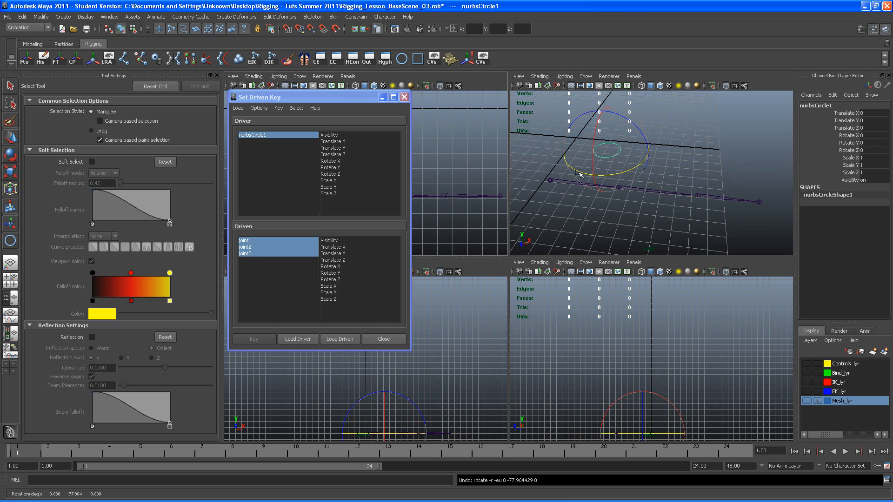
{"action": "left_click", "coordinate": [335, 168]}
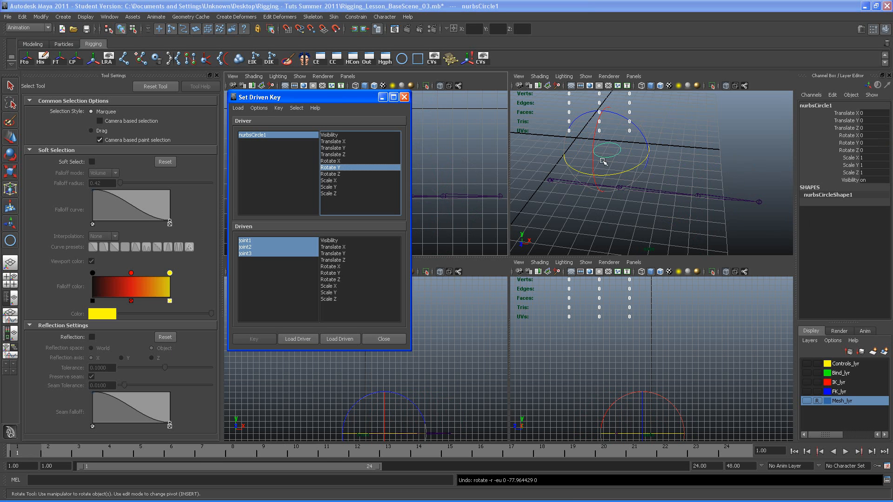
Test rotating joint1 about Z, undo the rotation, and choose Rotate Z as the driven attribute for the three joints
{"action": "left_click", "coordinate": [576, 184]}
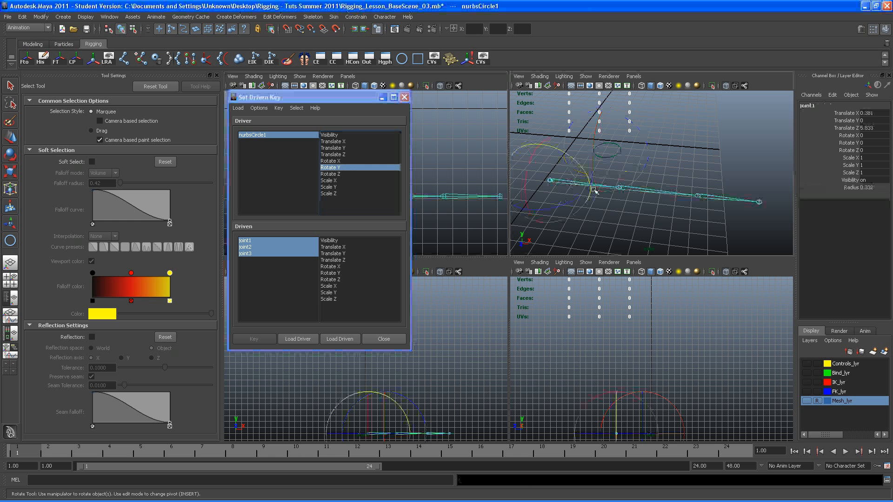
{"action": "left_click_drag", "start_coordinate": [578, 193], "coordinate": [606, 178]}
{"action": "key", "text": "ctrl+z"}
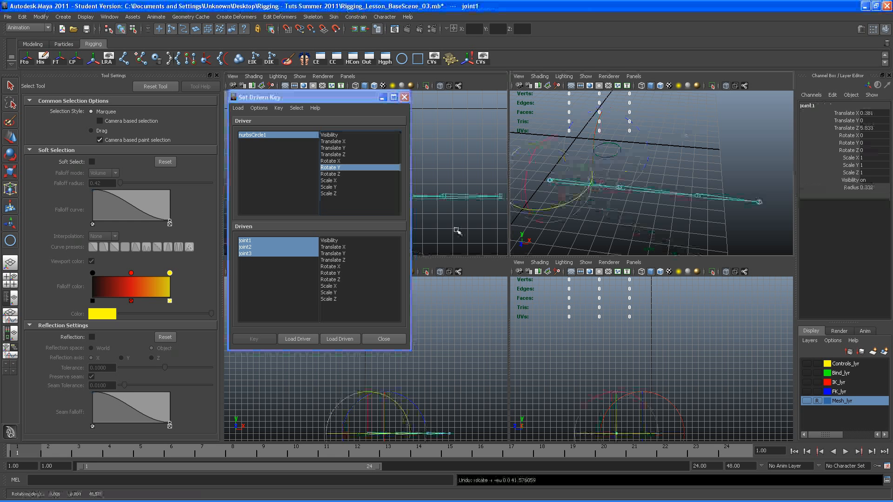
{"action": "left_click", "coordinate": [333, 280]}
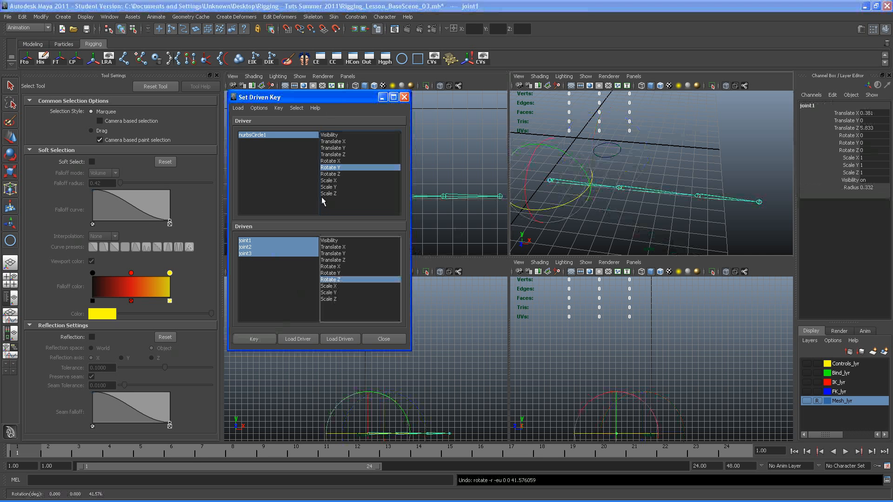
Set the first driven key linking the circle's Rotate Y to the three joints' Rotate Z in the unrotated pose
{"action": "left_click", "coordinate": [675, 160]}
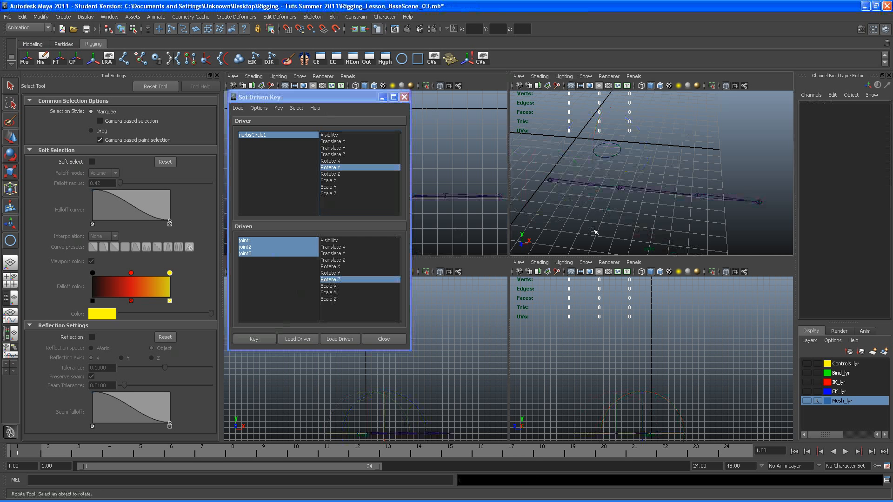
{"action": "left_click_drag", "start_coordinate": [315, 97], "coordinate": [343, 90]}
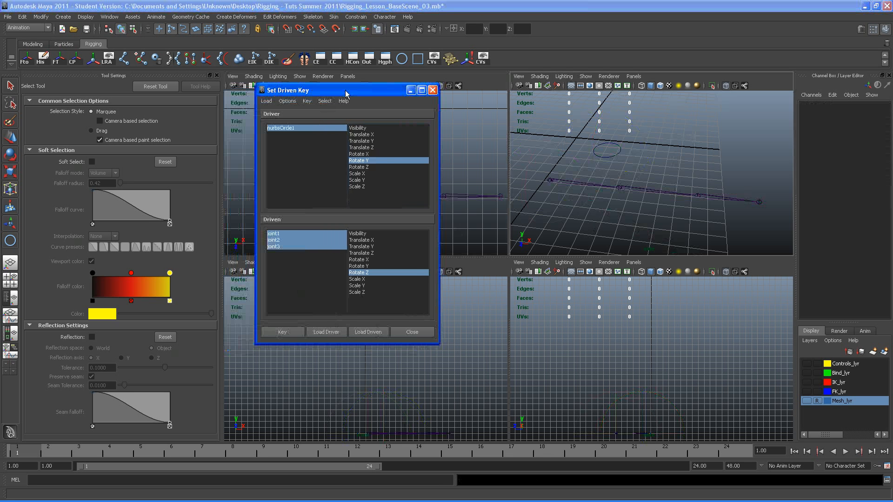
{"action": "left_click", "coordinate": [284, 330]}
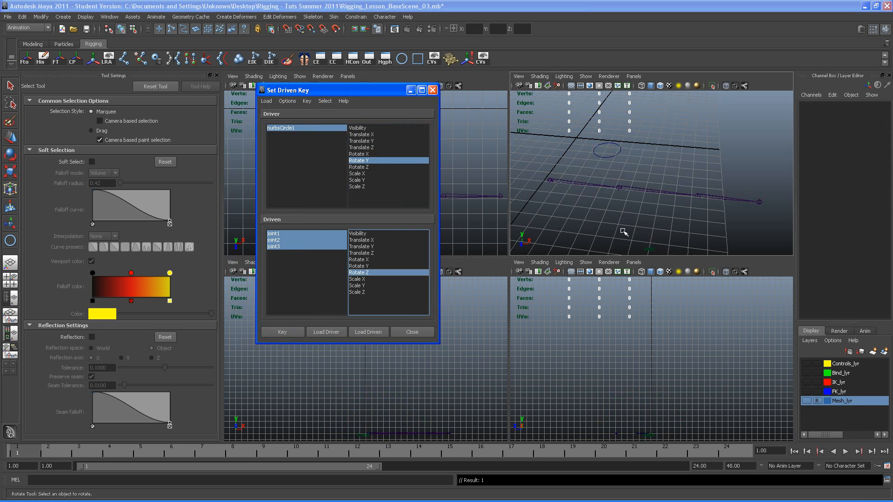
{"action": "mouse_move", "coordinate": [644, 221]}
{"action": "left_mouse_down", "text": "alt"}
{"action": "mouse_move", "coordinate": [590, 213]}
{"action": "mouse_move", "coordinate": [612, 223]}
{"action": "mouse_move", "coordinate": [655, 219]}
{"action": "mouse_move", "coordinate": [639, 207]}
{"action": "left_mouse_up", "text": "alt"}
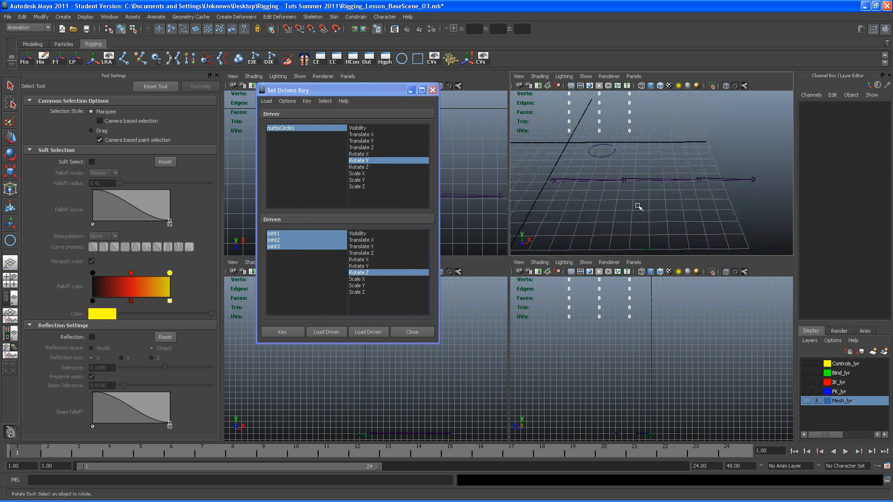
Select the control circle and set its Rotate Y to -100
{"action": "left_click", "coordinate": [607, 151]}
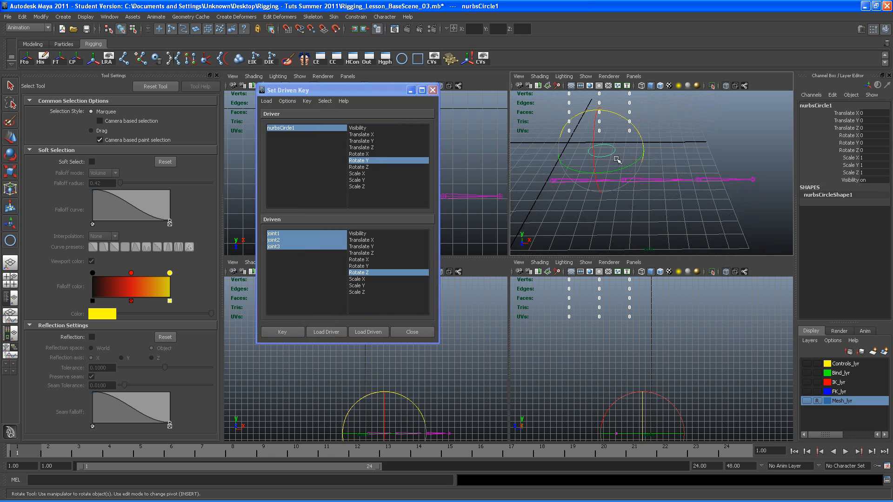
{"action": "mouse_move", "coordinate": [636, 164]}
{"action": "left_mouse_down"}
{"action": "mouse_move", "coordinate": [602, 168]}
{"action": "mouse_move", "coordinate": [627, 162]}
{"action": "left_mouse_up"}
{"action": "left_click", "coordinate": [870, 143]}
{"action": "type", "text": "-100"}
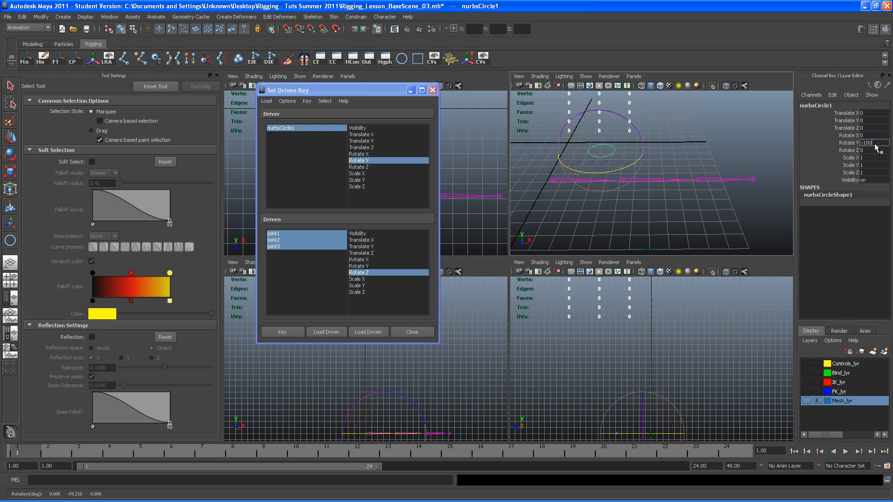
{"action": "key", "text": "Return"}
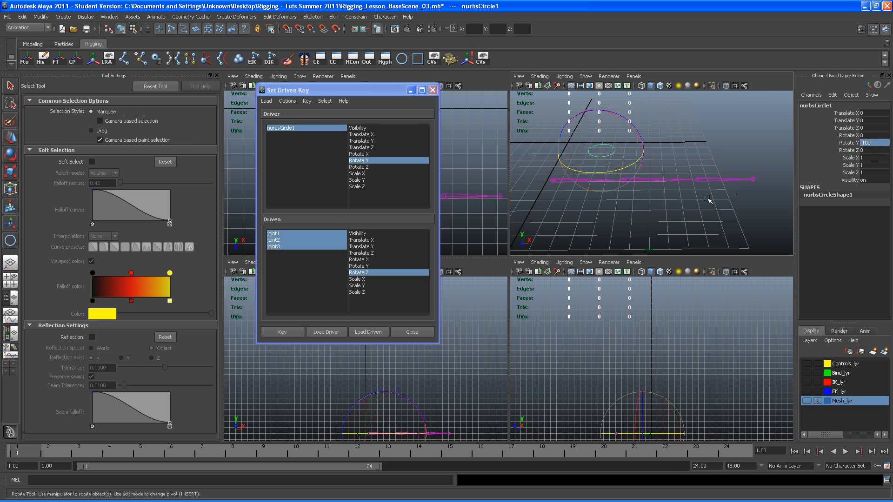
Select all three joints and rotate them together about Z to curl the chain, with joint3 at about -77 degrees
{"action": "left_click", "coordinate": [680, 191]}
{"action": "left_click", "coordinate": [655, 181]}
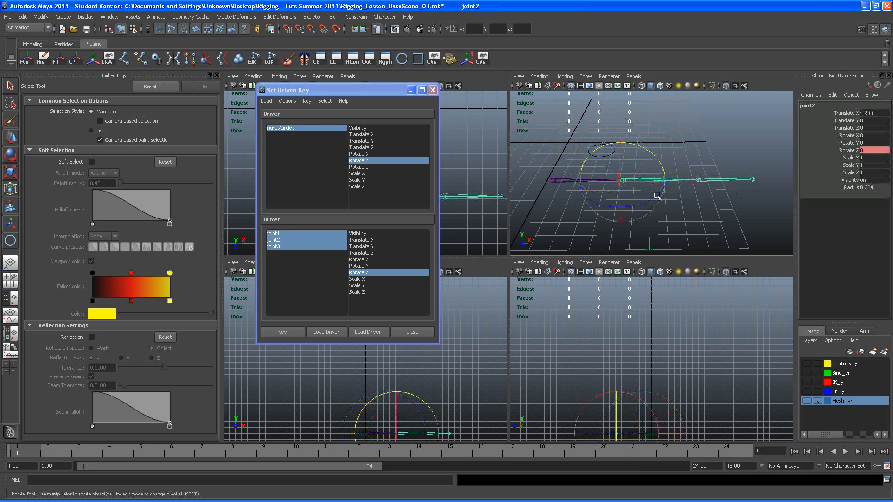
{"action": "left_click", "coordinate": [562, 181]}
{"action": "left_click", "coordinate": [642, 181], "text": "shift"}
{"action": "left_click", "coordinate": [727, 183], "text": "shift"}
{"action": "left_click_drag", "start_coordinate": [716, 208], "coordinate": [597, 225]}
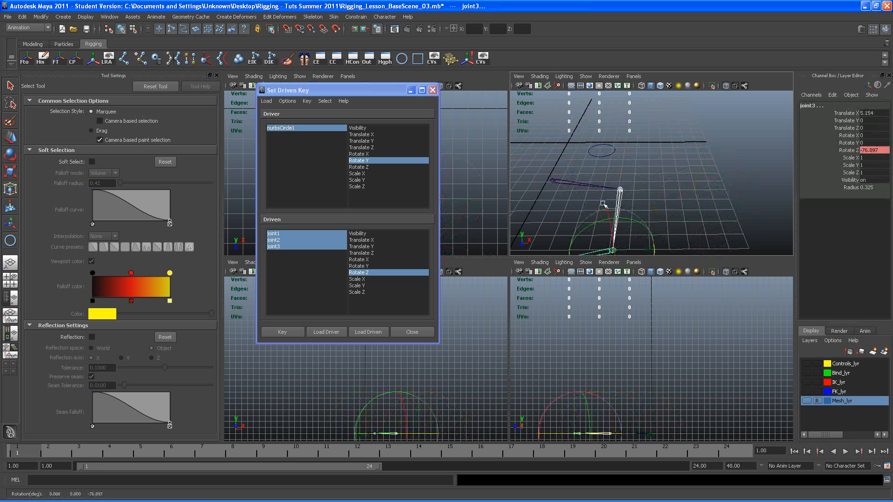
Set the second driven key linking the circle's Rotate Y of -100 to the three joints' curled Rotate Z pose
{"action": "left_click", "coordinate": [600, 184]}
{"action": "left_click_drag", "start_coordinate": [609, 194], "coordinate": [633, 190], "text": "alt"}
{"action": "mouse_move", "coordinate": [638, 149]}
{"action": "left_mouse_down", "text": "alt"}
{"action": "mouse_move", "coordinate": [642, 160]}
{"action": "mouse_move", "coordinate": [640, 147]}
{"action": "left_mouse_up", "text": "alt"}
{"action": "left_click", "coordinate": [640, 137]}
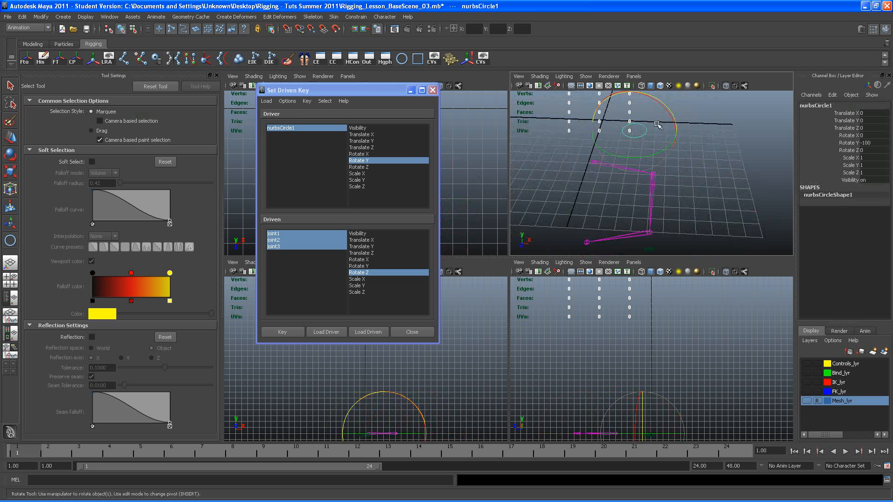
{"action": "left_click", "coordinate": [715, 170]}
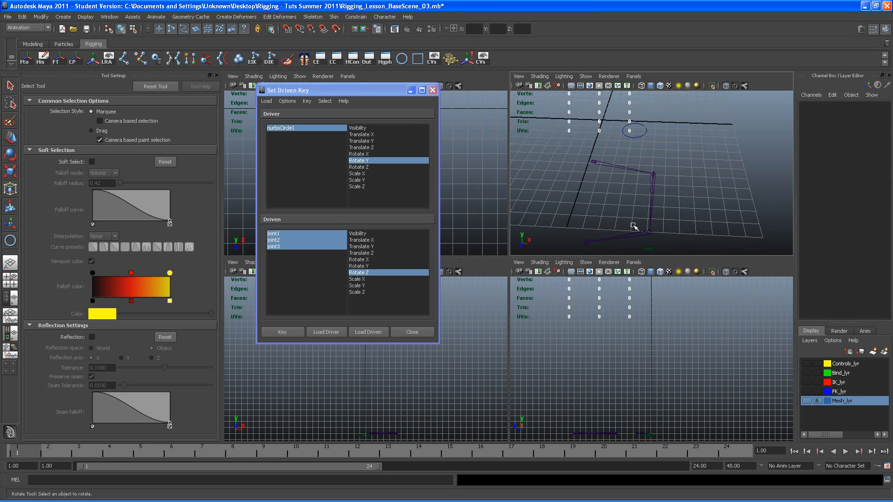
{"action": "left_click", "coordinate": [593, 163]}
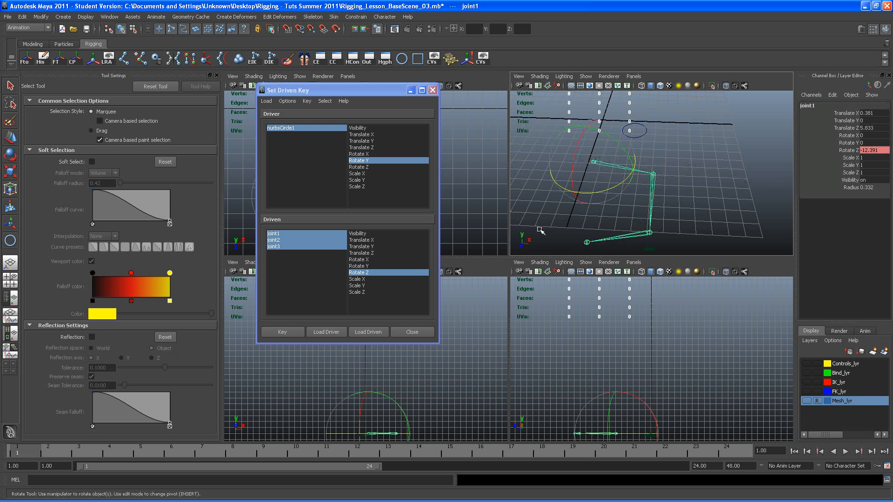
{"action": "left_click", "coordinate": [283, 334]}
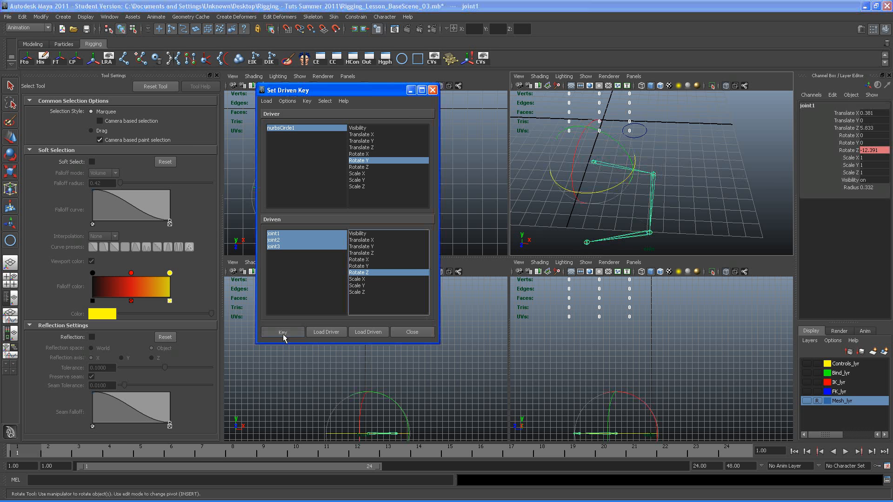
Select the control circle and reset its Rotate Y to 0
{"action": "left_click", "coordinate": [631, 149]}
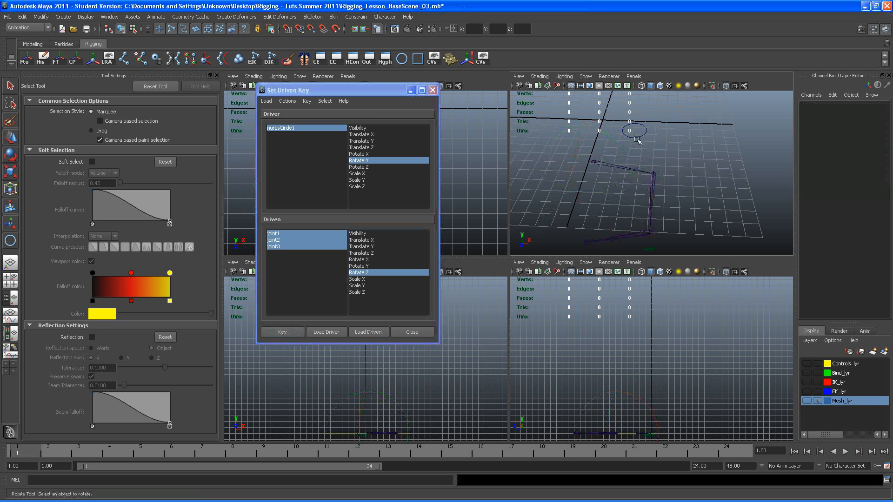
{"action": "left_click", "coordinate": [632, 136]}
{"action": "left_click", "coordinate": [877, 144]}
{"action": "type", "text": "00"}
{"action": "key", "text": "Return"}
Test the driven key by rotating the control circle about Y in both directions to curl and straighten the joint chain
{"action": "middle_click_drag", "start_coordinate": [688, 194], "coordinate": [664, 201], "text": "alt"}
{"action": "left_click_drag", "start_coordinate": [644, 159], "coordinate": [518, 176]}
{"action": "middle_click_drag", "start_coordinate": [669, 196], "coordinate": [678, 168], "text": "alt"}
{"action": "left_click_drag", "start_coordinate": [653, 136], "coordinate": [691, 132]}
{"action": "left_click", "coordinate": [637, 140]}
{"action": "left_click_drag", "start_coordinate": [635, 138], "coordinate": [703, 127]}
Return the control circle's Rotate Y to 0 after the test and deselect it
{"action": "left_click", "coordinate": [868, 142]}
{"action": "type", "text": "0"}
{"action": "key", "text": "Return"}
{"action": "left_click", "coordinate": [663, 193]}
{"action": "middle_click_drag", "start_coordinate": [663, 193], "coordinate": [657, 216], "text": "alt"}
{"action": "mouse_move", "coordinate": [659, 218]}
{"action": "left_mouse_down", "text": "alt"}
{"action": "mouse_move", "coordinate": [644, 214]}
{"action": "mouse_move", "coordinate": [634, 227]}
{"action": "mouse_move", "coordinate": [660, 222]}
{"action": "mouse_move", "coordinate": [648, 219]}
{"action": "left_mouse_up", "text": "alt"}
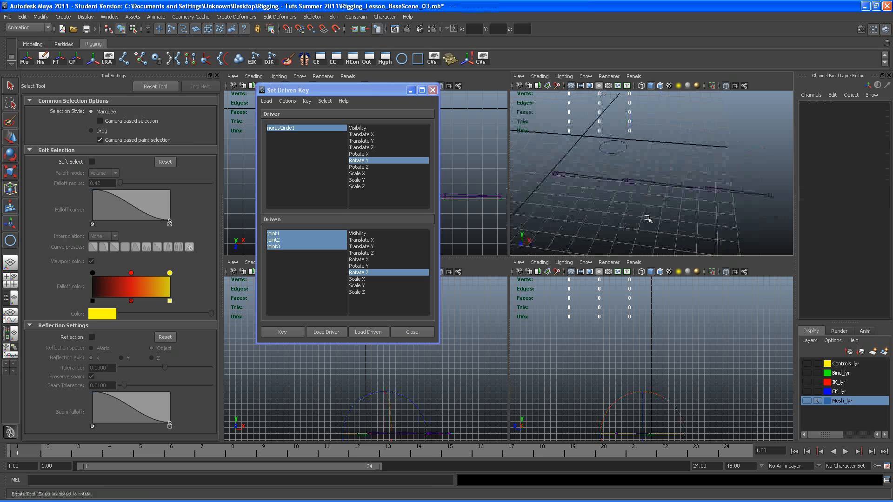